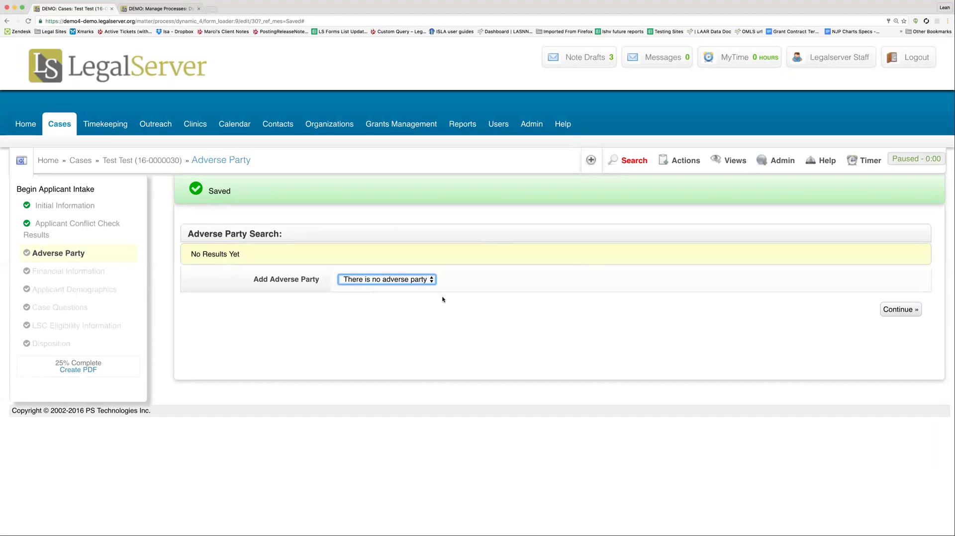
# Add an adverse party of type Individual and enter the party's first and last name.
pyautogui.click(432, 280)
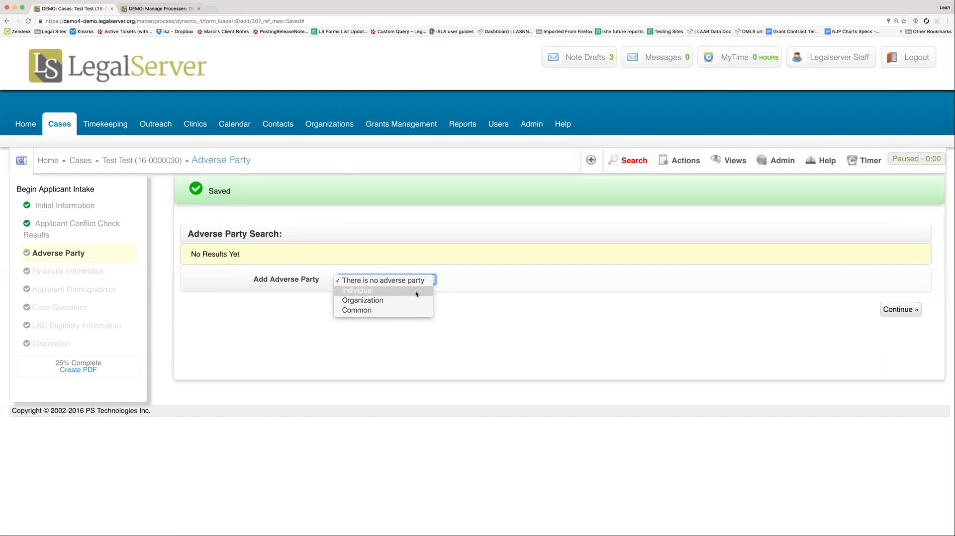
pyautogui.click(416, 291)
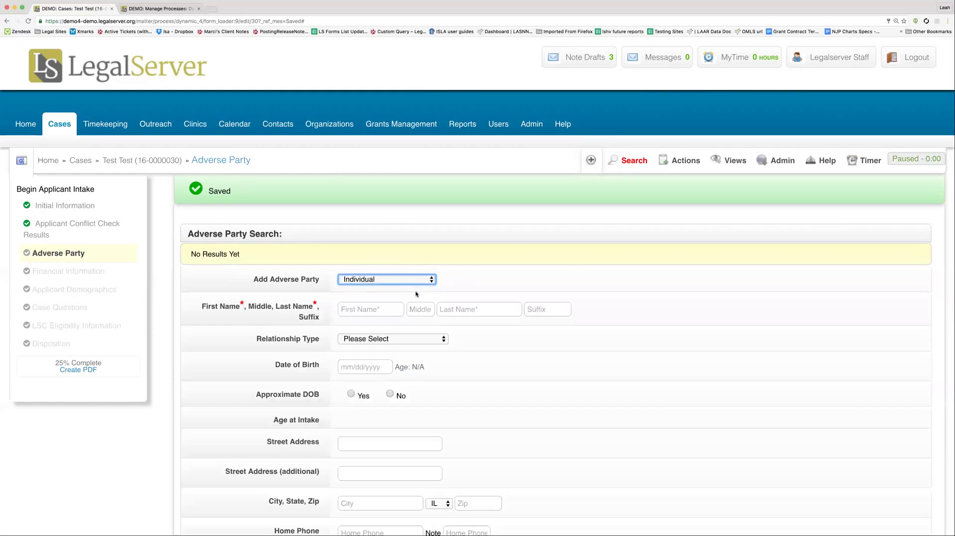
pyautogui.click(380, 309)
pyautogui.write('Susie')
pyautogui.press('Tab')
pyautogui.write('Test')
pyautogui.press('Tab')
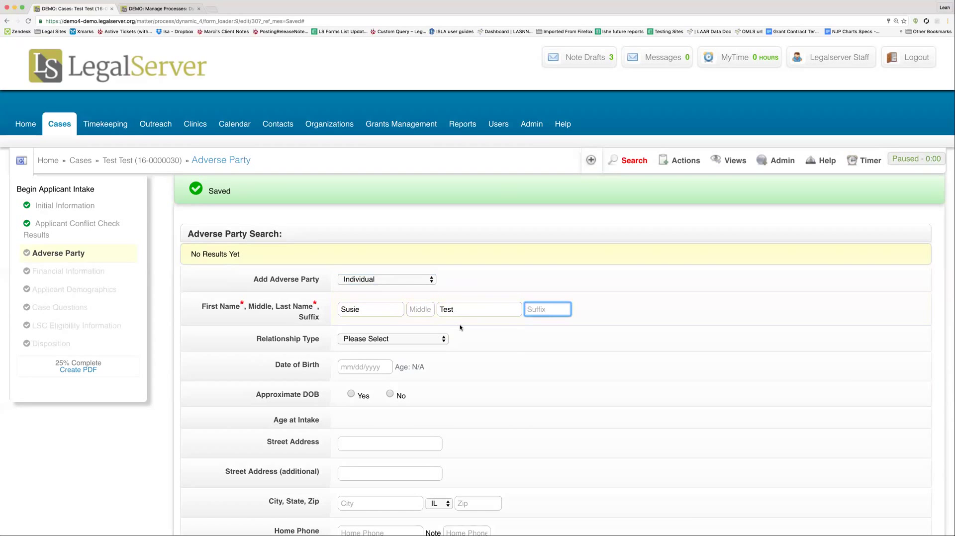
# Enter the Adverse Party Alert "This person lies about their income." for the individual, then save the party and run the conflict search.
pyautogui.scroll(-3, 460, 325)
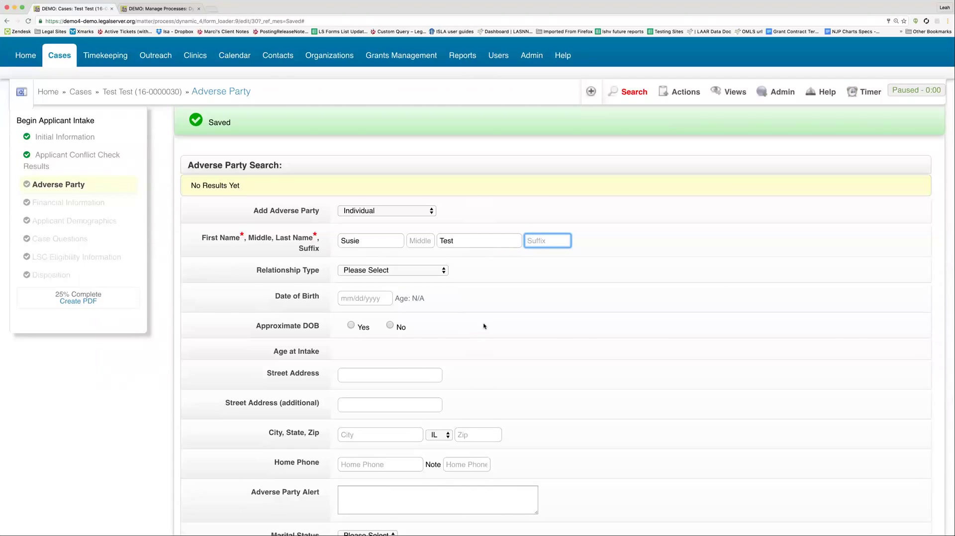
pyautogui.scroll(-2, 484, 327)
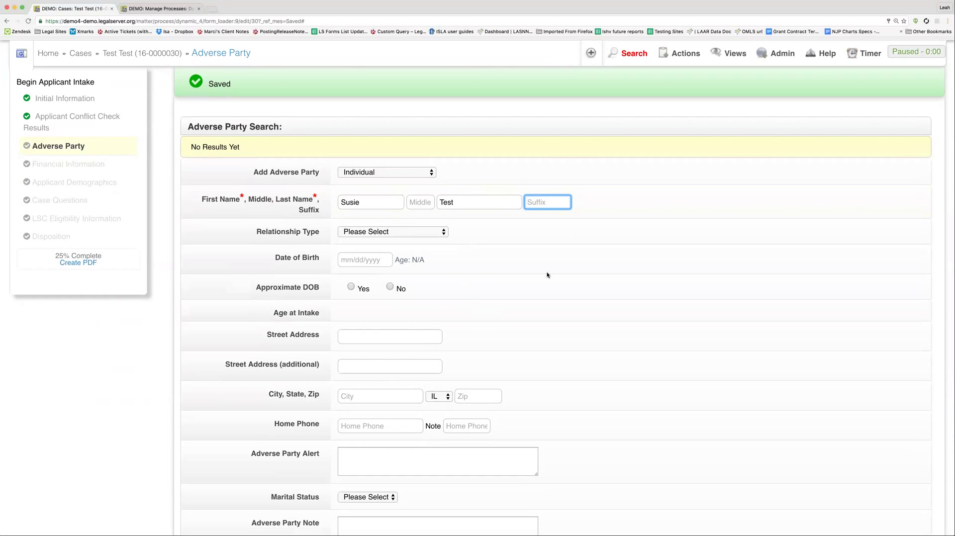
pyautogui.scroll(-4, 548, 275)
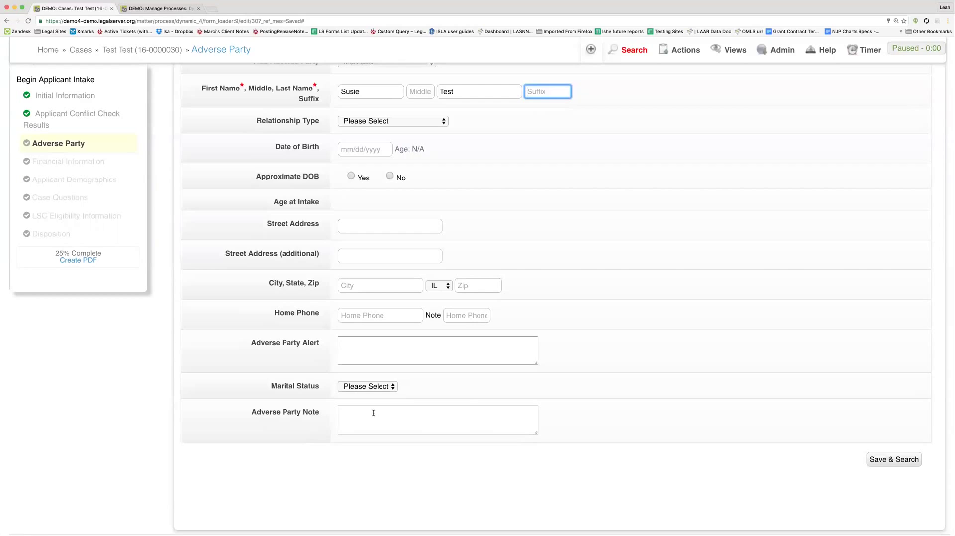
pyautogui.click(407, 417)
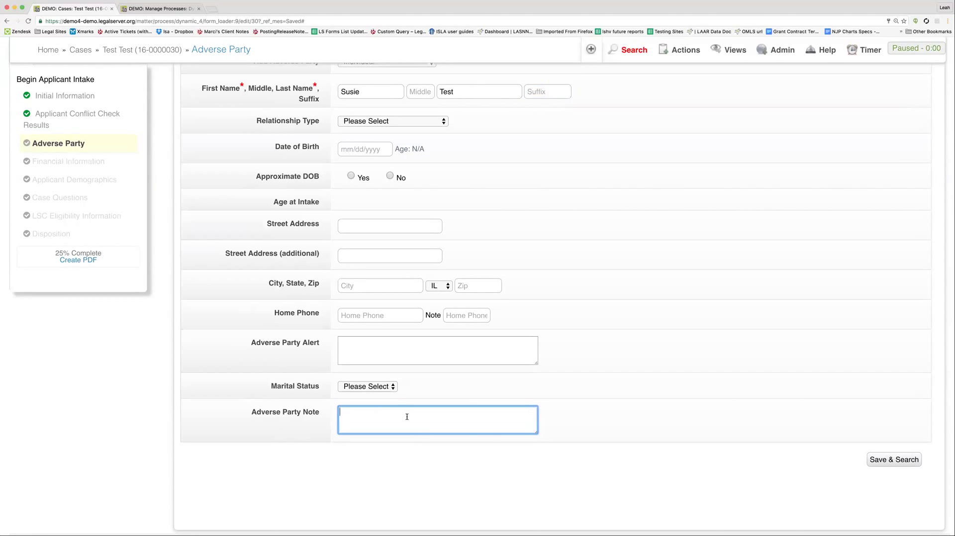
pyautogui.click(409, 343)
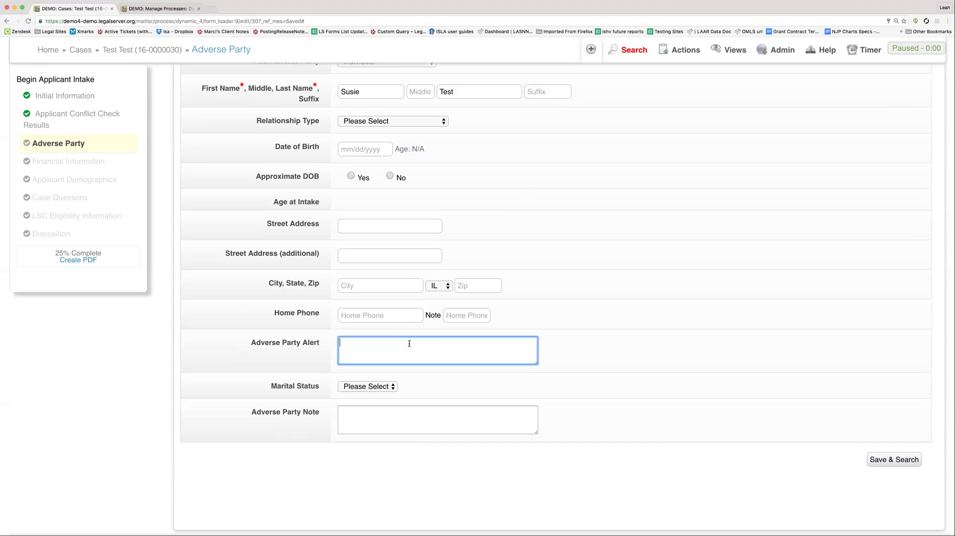
pyautogui.moveTo(619, 61)
pyautogui.write('This')
pyautogui.press('BackSpace')
pyautogui.press('BackSpace')
pyautogui.press('BackSpace')
pyautogui.write('his person lies about their income.')
pyautogui.click(891, 461)
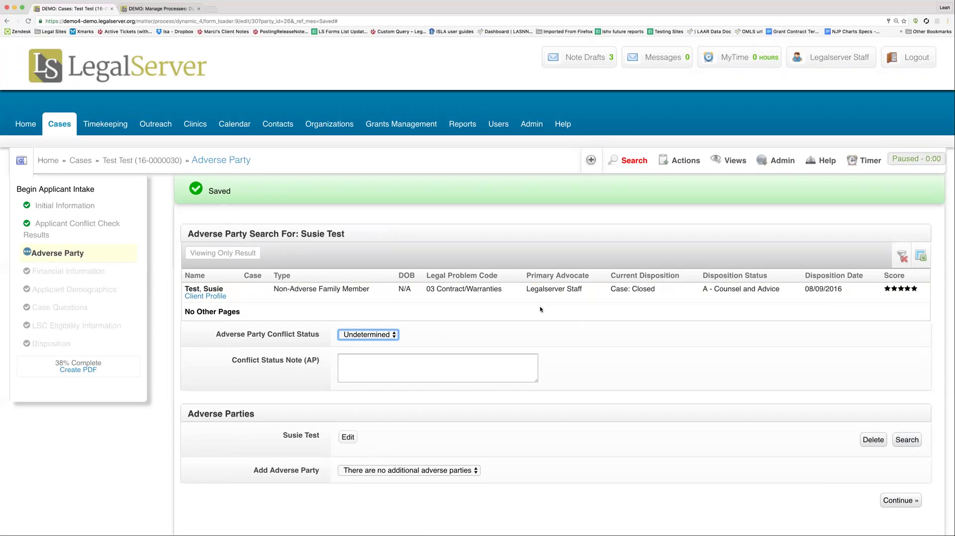
# Add an Organization adverse party with the business name "Bob's Bank", saving it and running its conflict search.
pyautogui.scroll(-2, 540, 306)
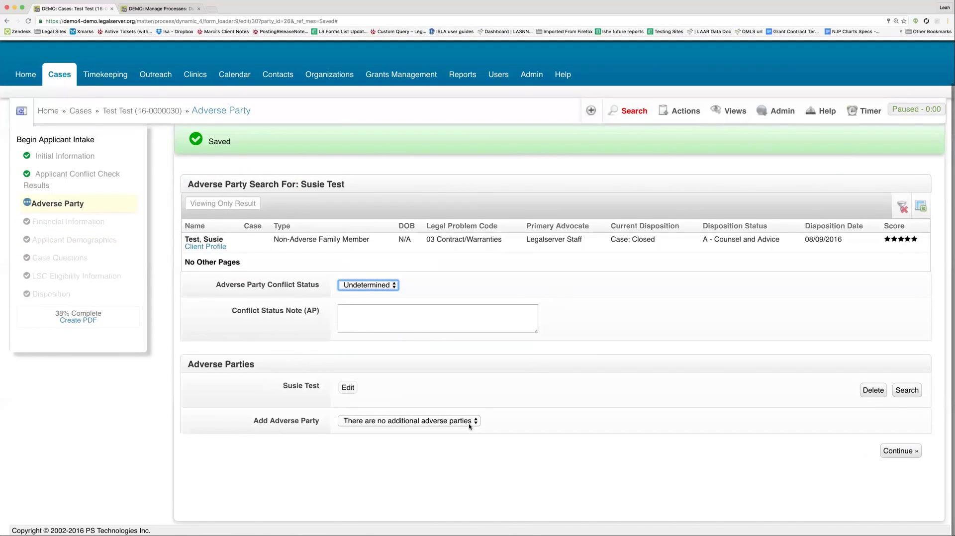
pyautogui.click(469, 422)
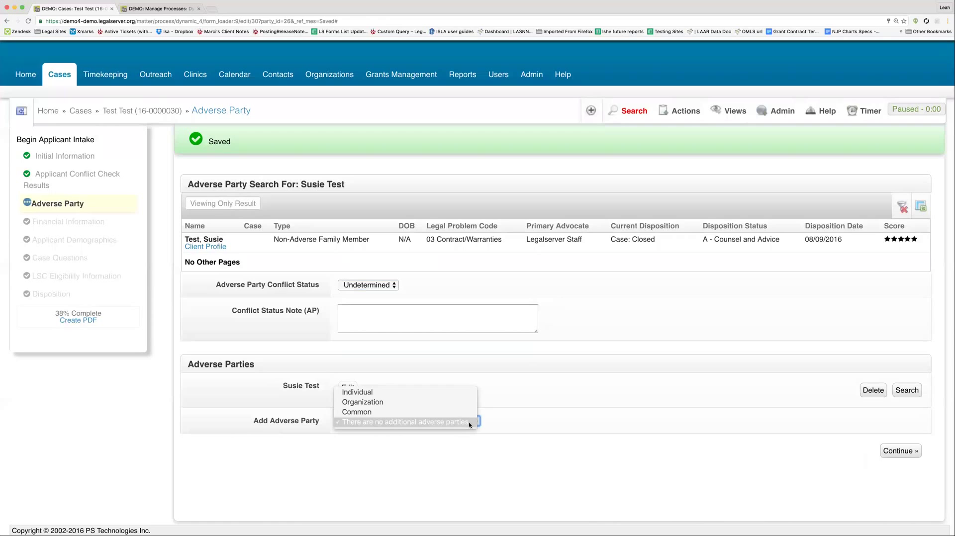
pyautogui.click(425, 403)
pyautogui.scroll(-2, 585, 429)
pyautogui.scroll(-5, 585, 429)
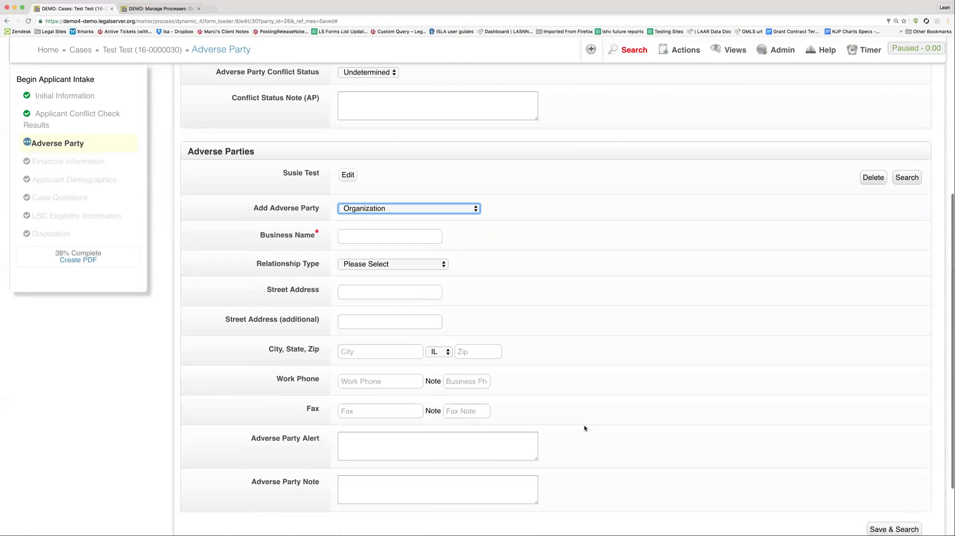
pyautogui.click(410, 223)
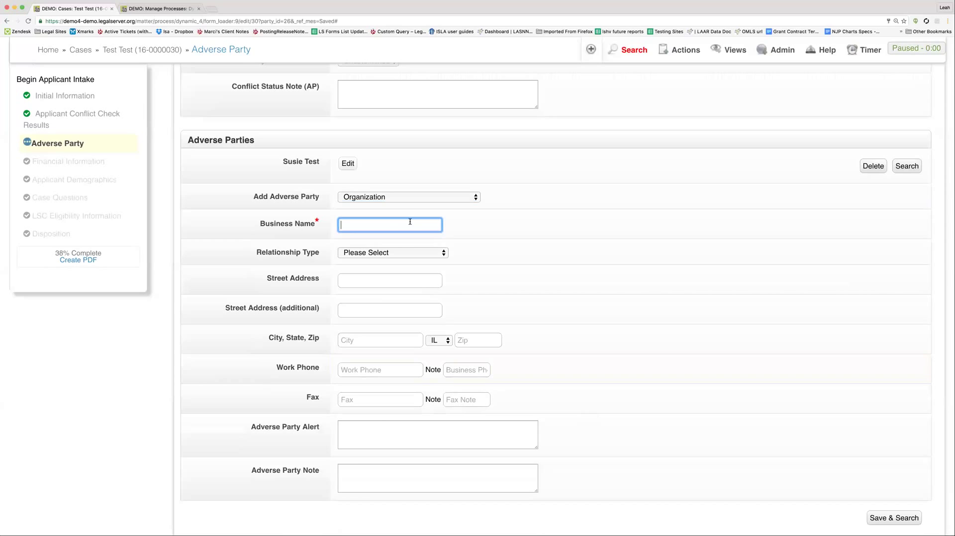
pyautogui.write("Bob's Bank")
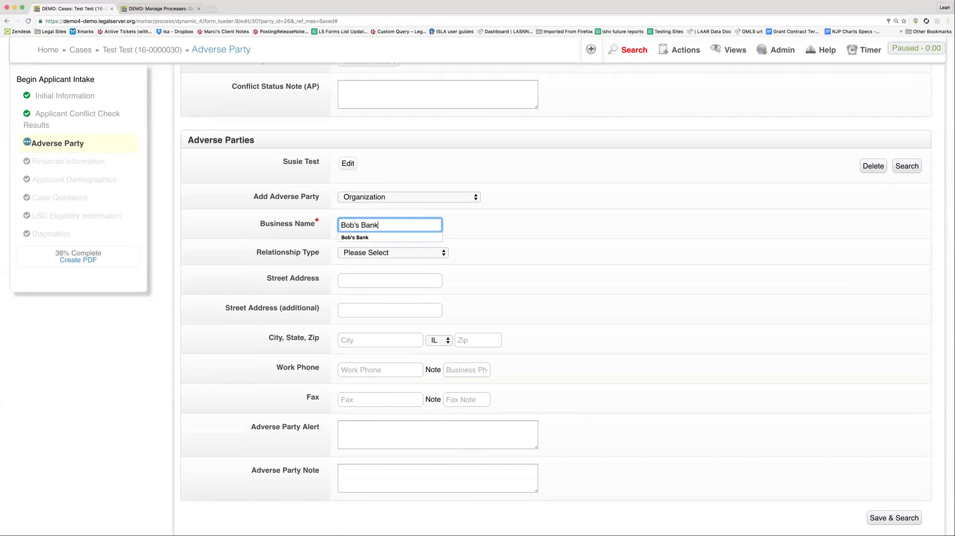
pyautogui.press('Tab')
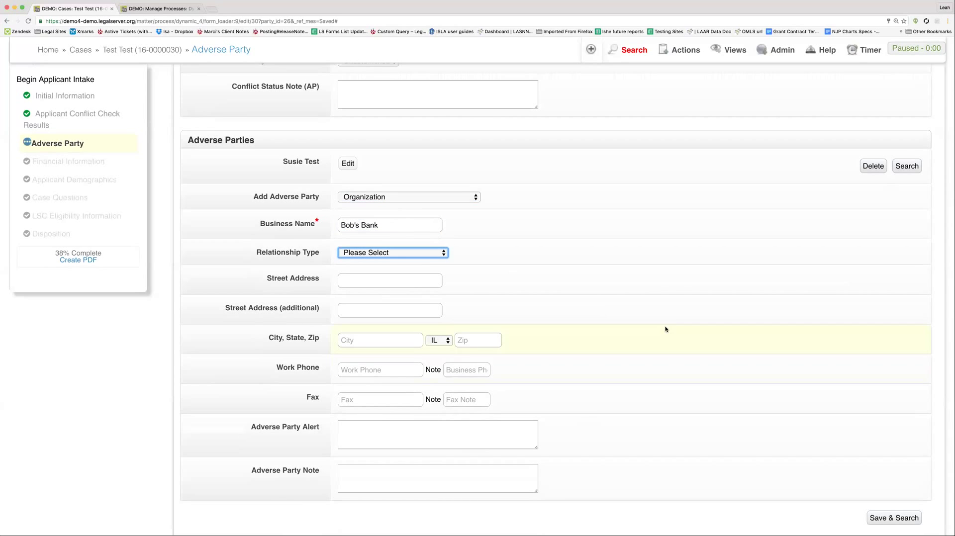
pyautogui.press('Return')
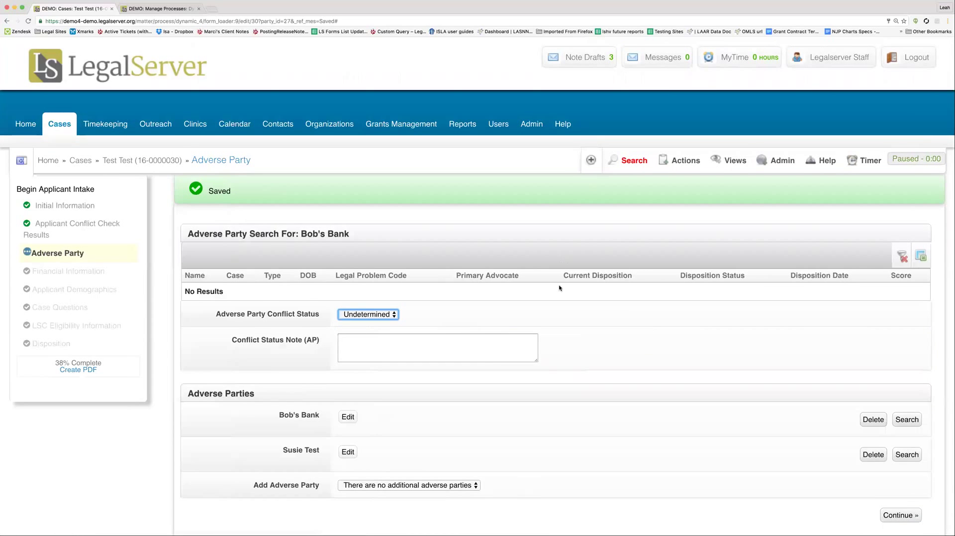
# Add the Common adverse party Citizenship and Immigration Services to the case.
pyautogui.scroll(-3, 582, 332)
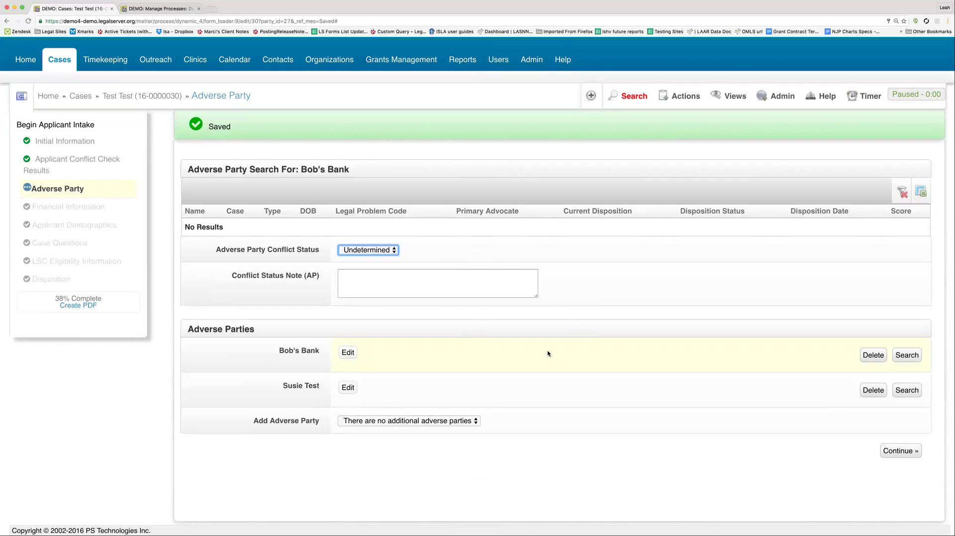
pyautogui.click(467, 422)
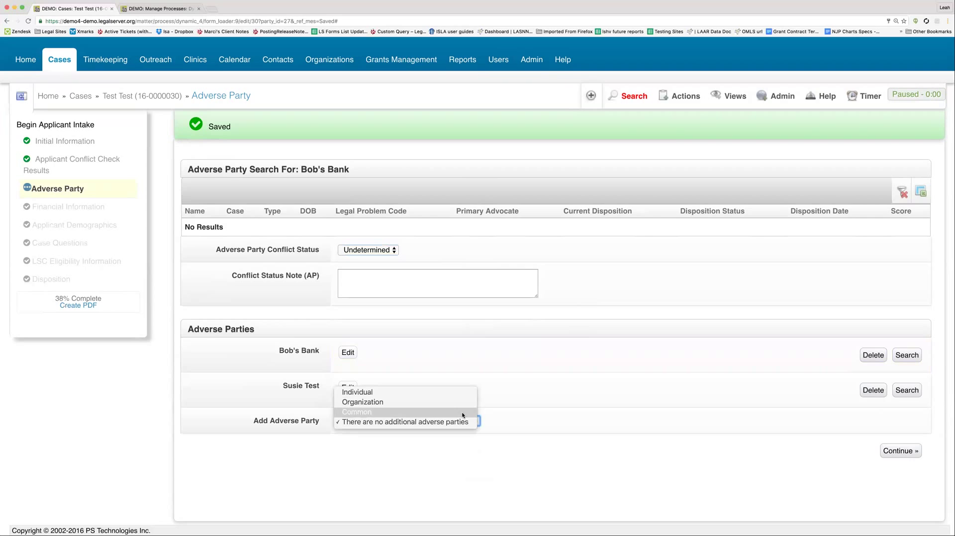
pyautogui.click(463, 412)
pyautogui.scroll(-3, 536, 393)
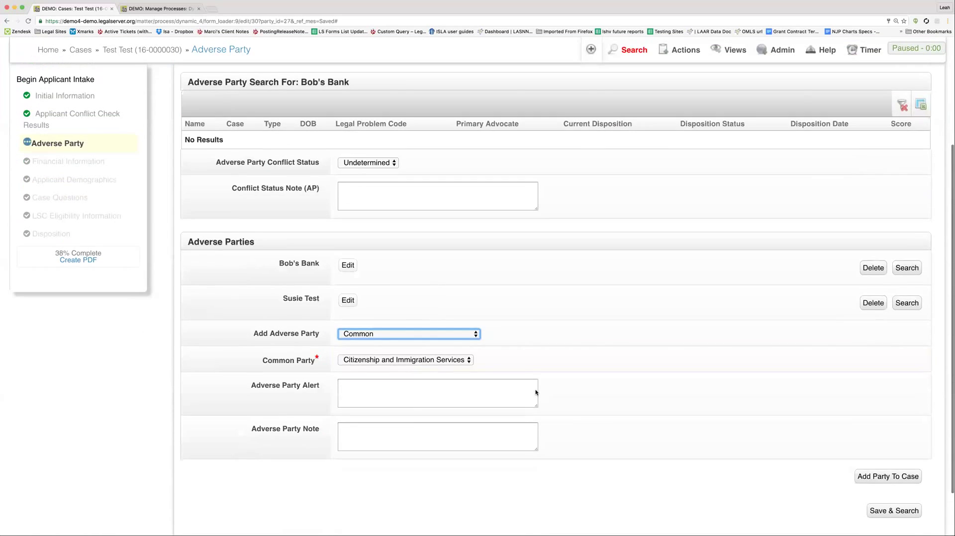
pyautogui.scroll(-2, 536, 394)
pyautogui.click(563, 298)
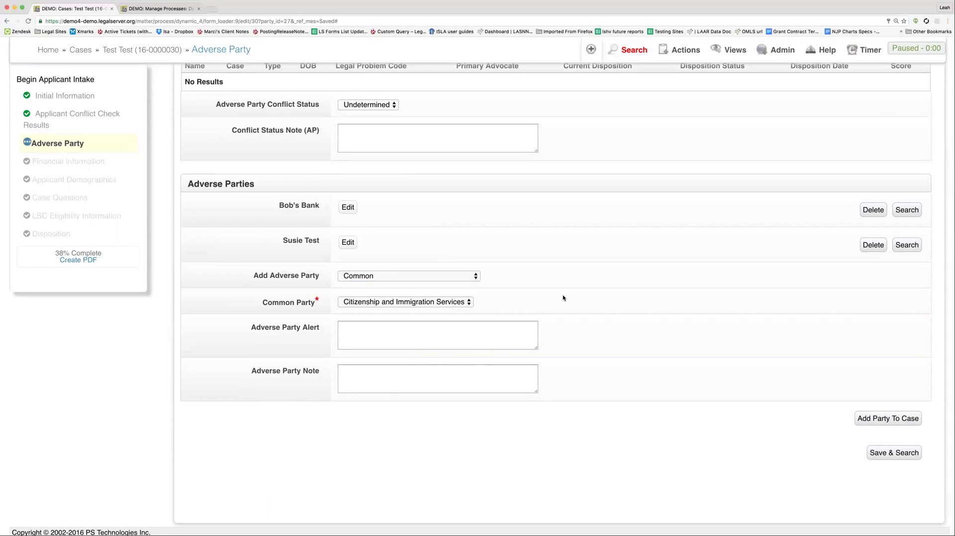
pyautogui.click(468, 303)
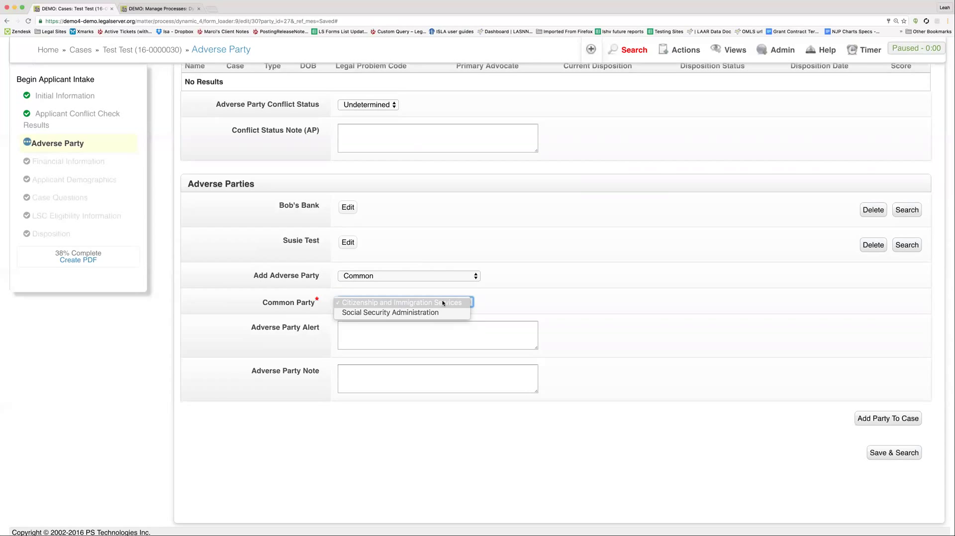
pyautogui.click(443, 303)
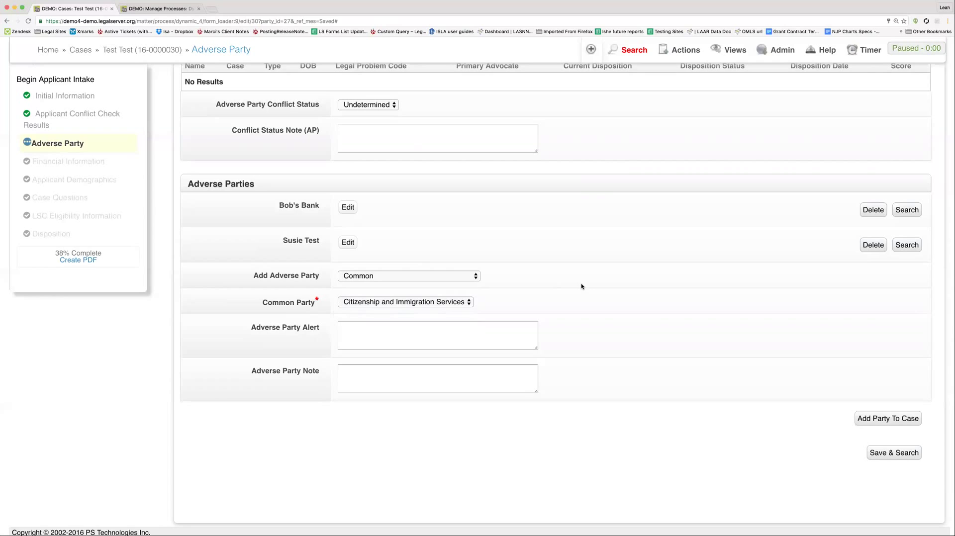
pyautogui.click(902, 421)
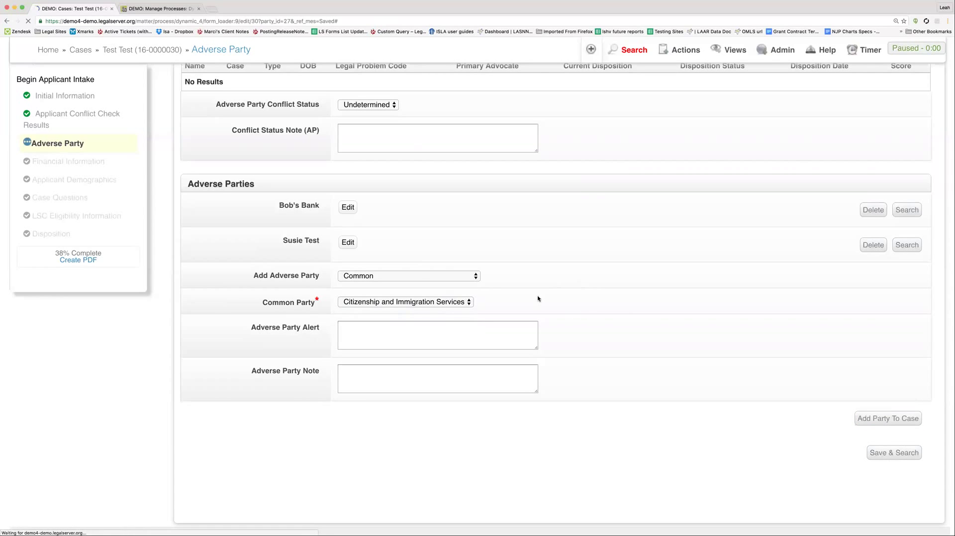
# Examine the available options for the Adverse Party Conflict Status.
pyautogui.scroll(-3, 652, 351)
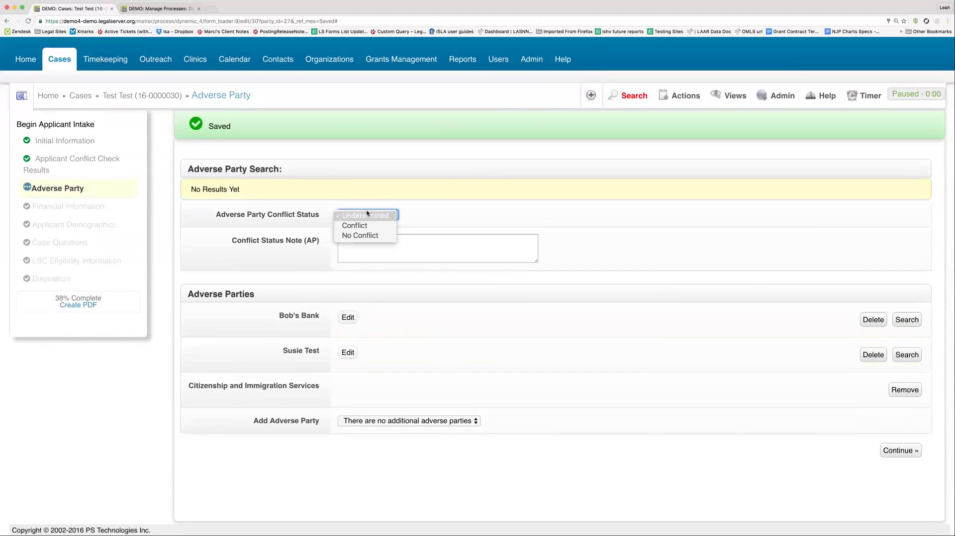
pyautogui.click(368, 235)
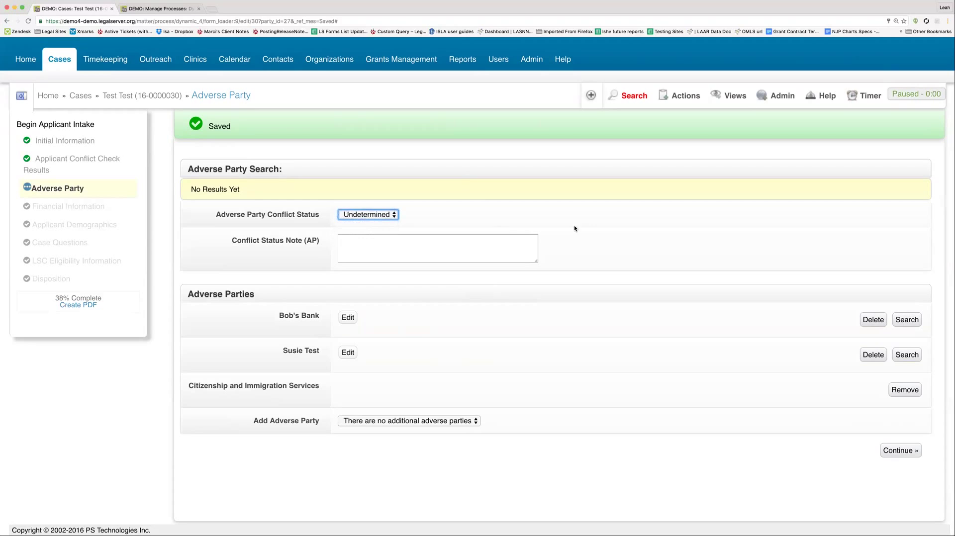